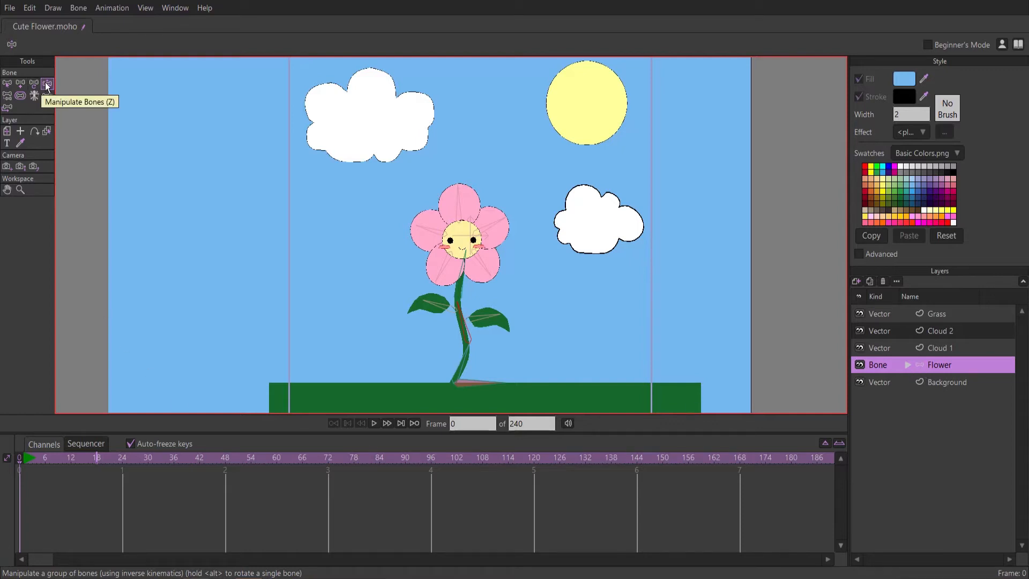
Step: At frame 1, bend the flower's stem bones so the flower leans to the left
drag(40, 459, 122, 461)
drag(28, 457, 25, 456)
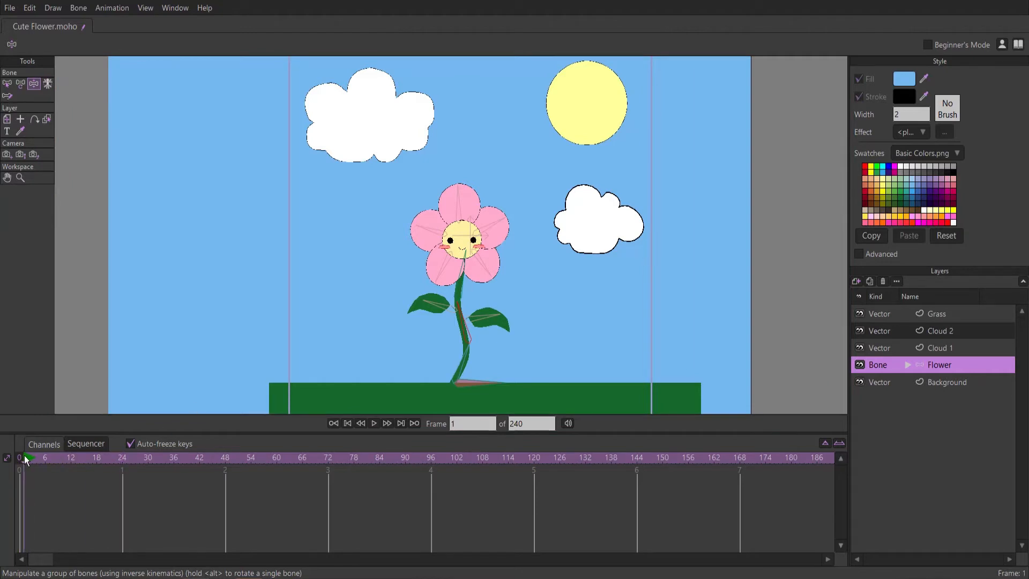
scroll(483, 346, up, 1)
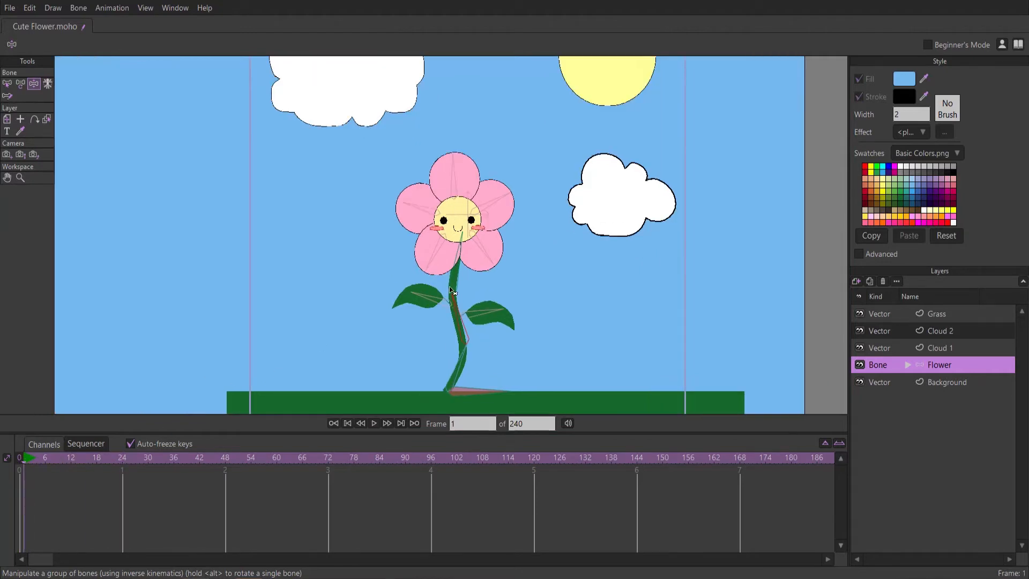
mouse_move(454, 292)
mouse_down()
mouse_move(440, 334)
mouse_move(423, 287)
mouse_move(446, 284)
mouse_move(457, 325)
mouse_move(436, 294)
mouse_up()
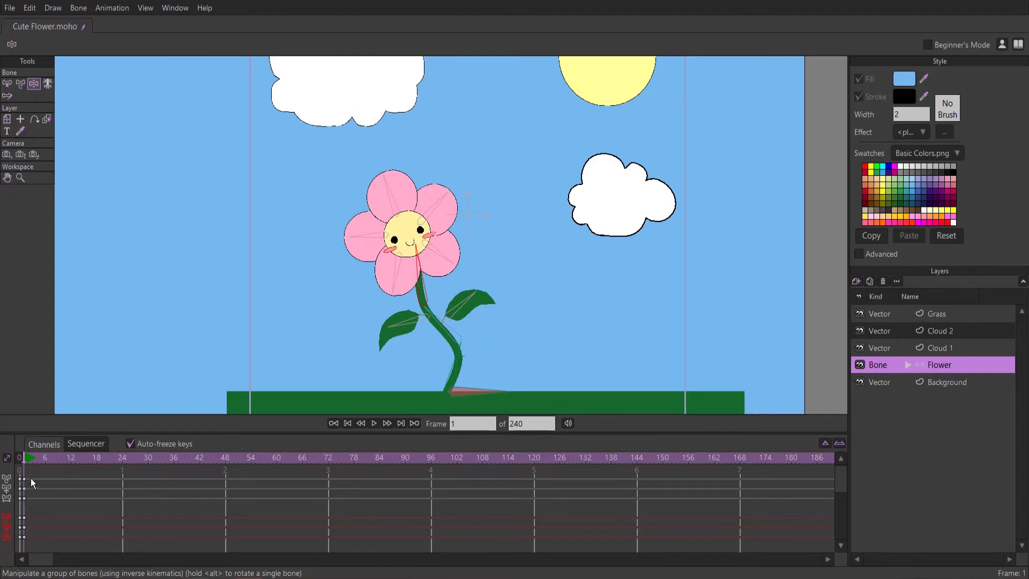
Step: Consolidate the Flower layer's animation channels into a single channel
scroll(46, 498, down, 3)
scroll(53, 519, up, 3)
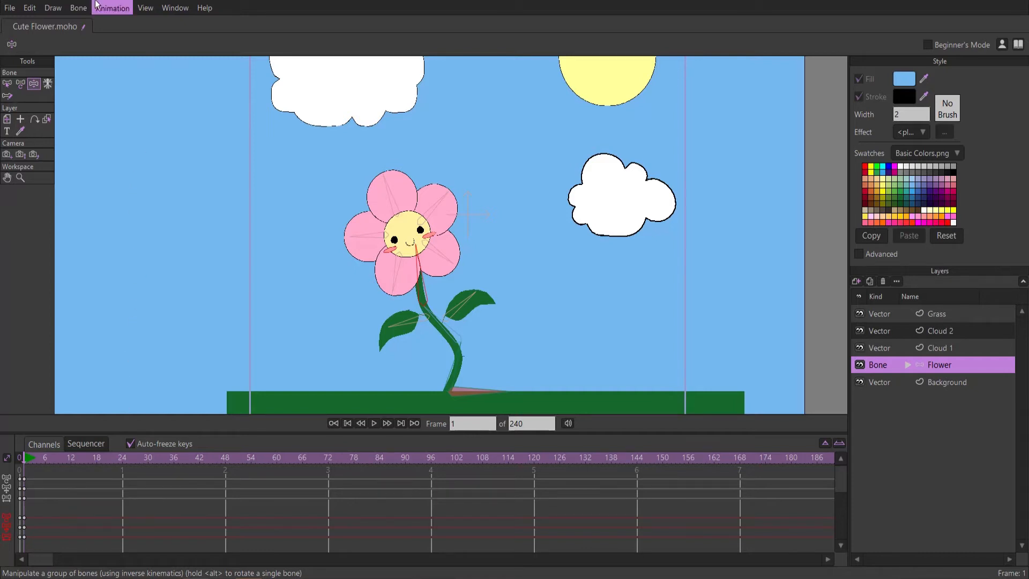
click(120, 6)
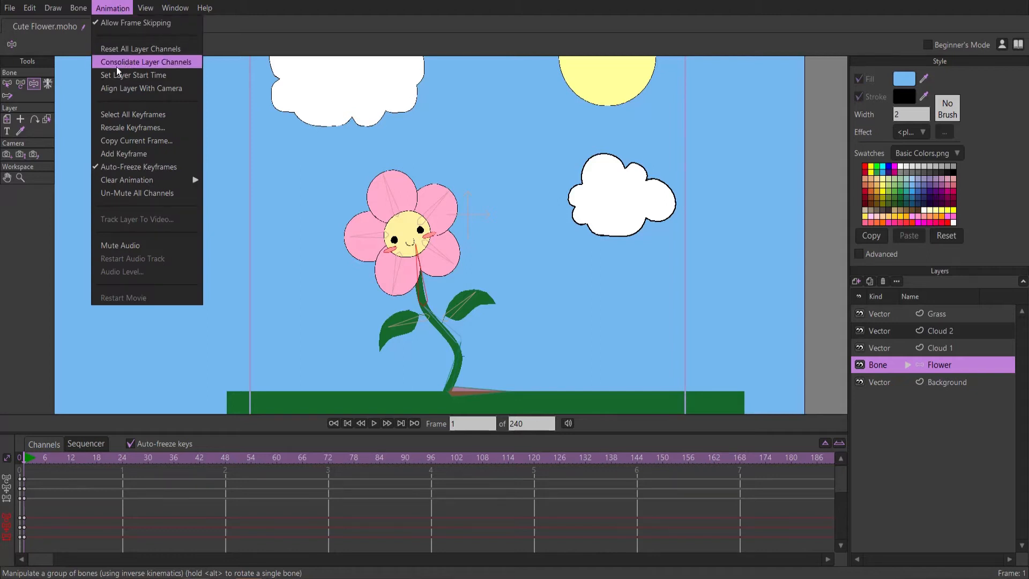
click(194, 65)
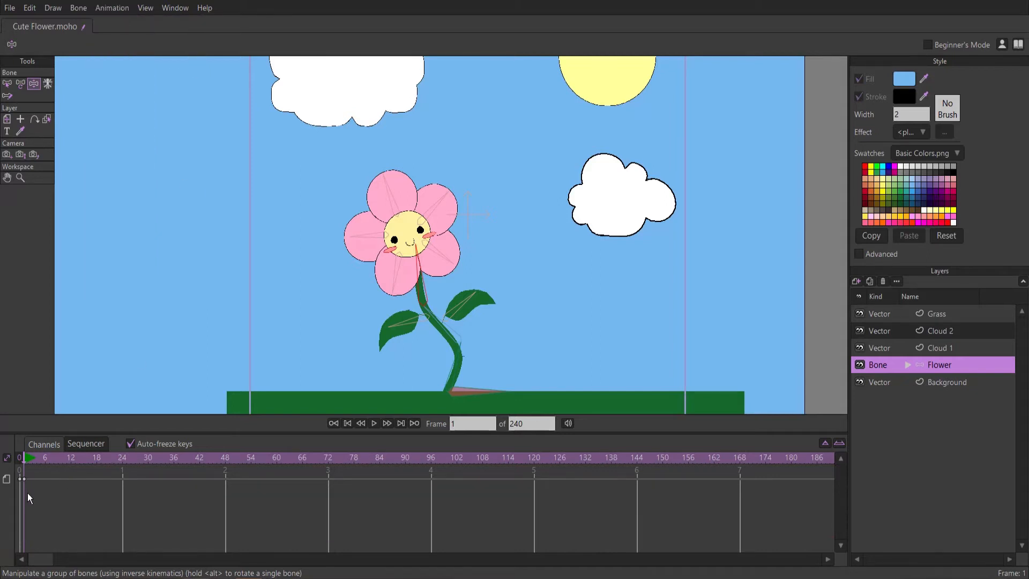
Step: At frame 24, bend the flower's stem bones so the flower leans to the right
click(27, 475)
drag(42, 461, 123, 464)
drag(428, 288, 466, 283)
Step: Play back the sway from frame 1, and refine the frame 24 pose so the stem arches with the head tilted right
click(24, 462)
click(374, 424)
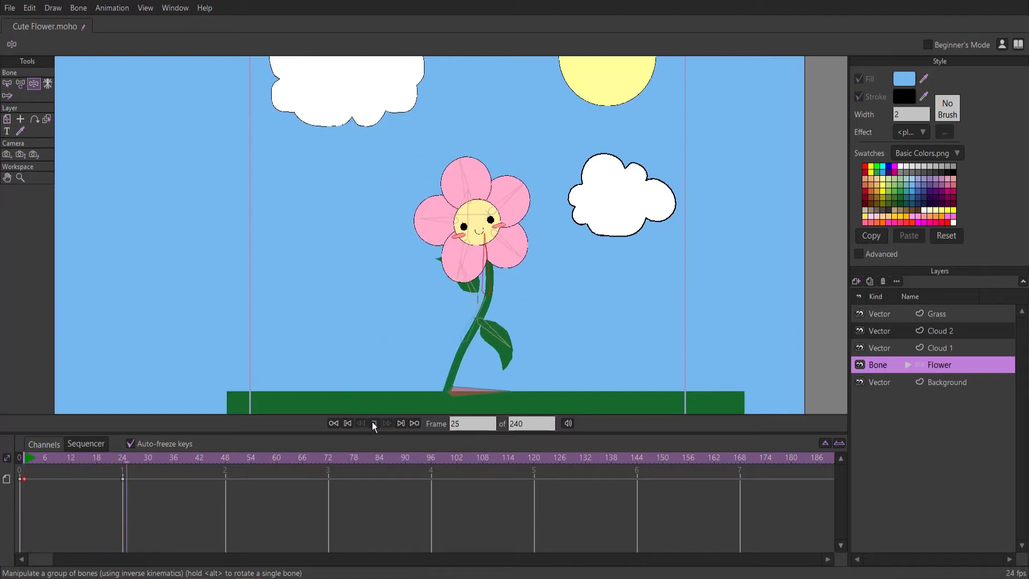
click(374, 423)
click(125, 460)
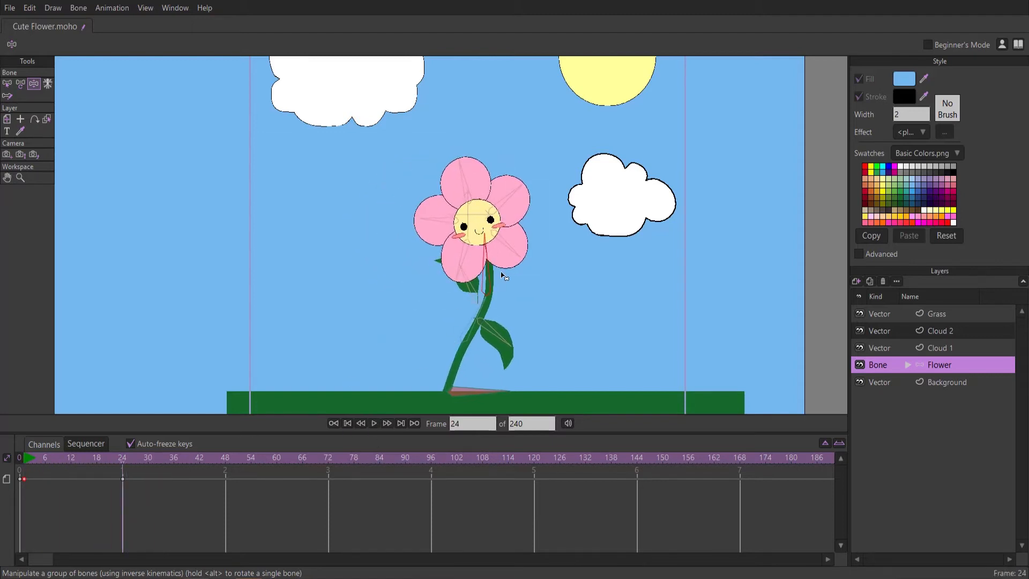
drag(503, 274, 513, 293)
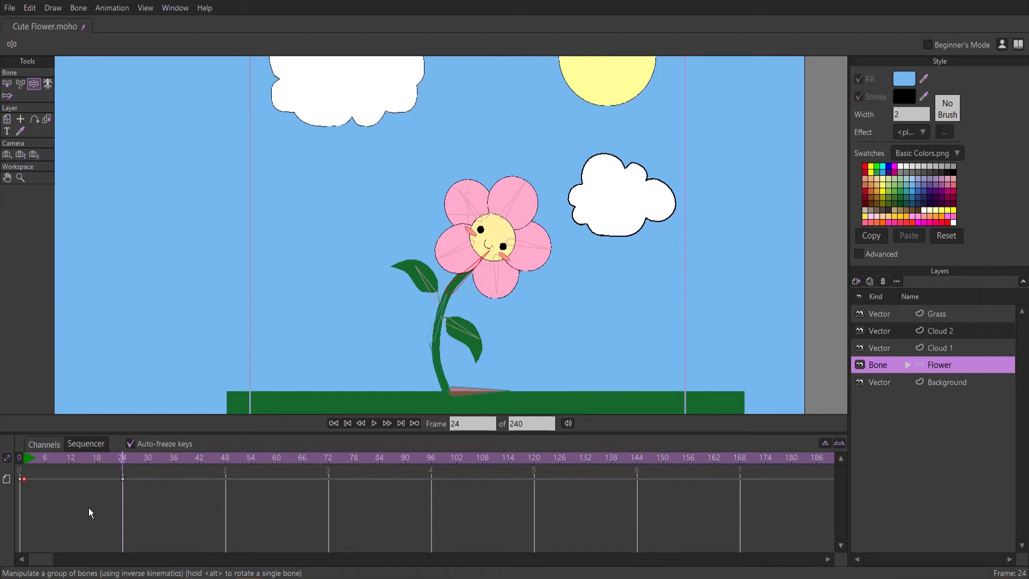
Step: Copy the flower's frame 1 keyframe and paste it at frame 48
right_click(25, 477)
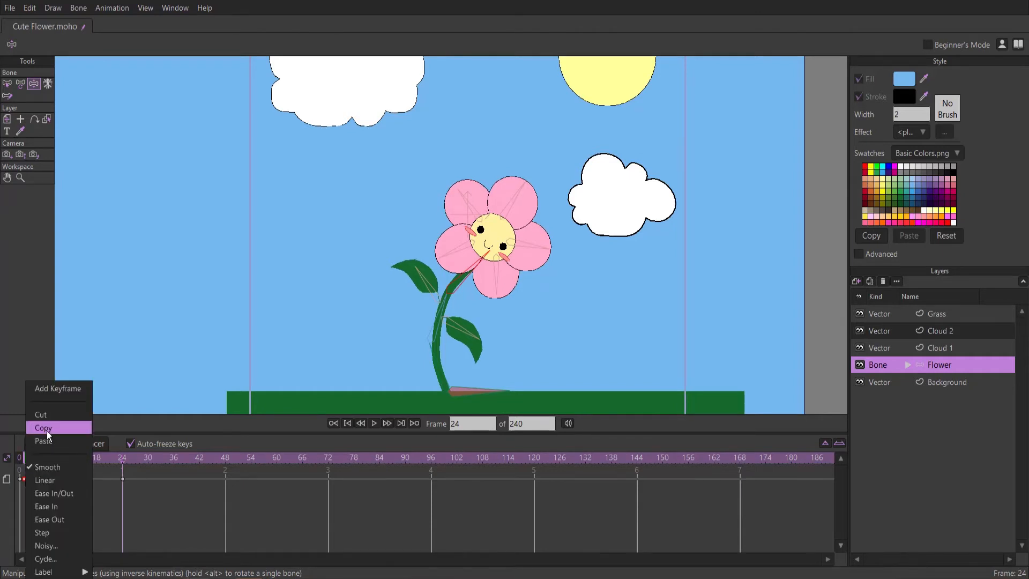
click(61, 428)
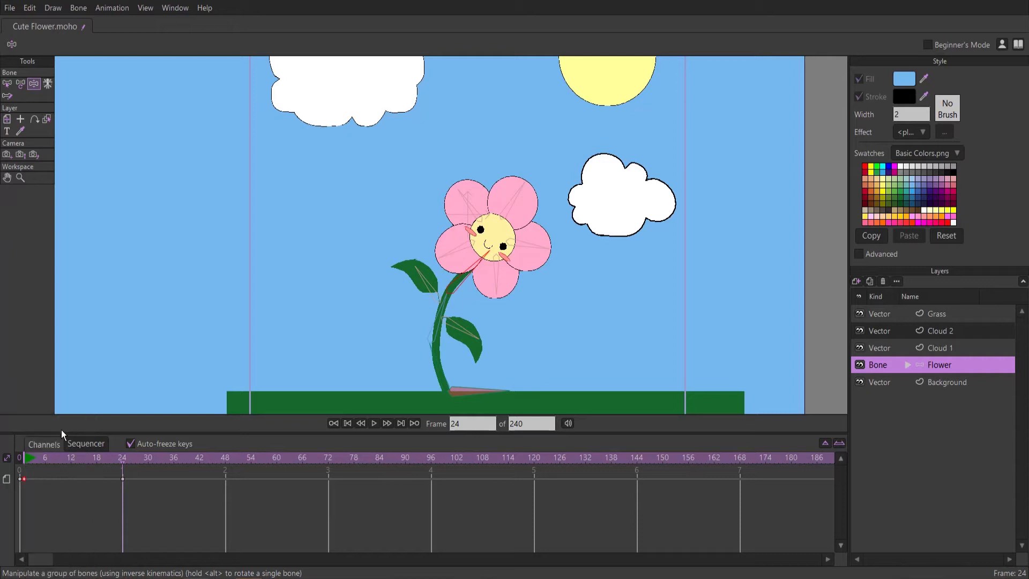
drag(125, 459, 226, 469)
right_click(225, 479)
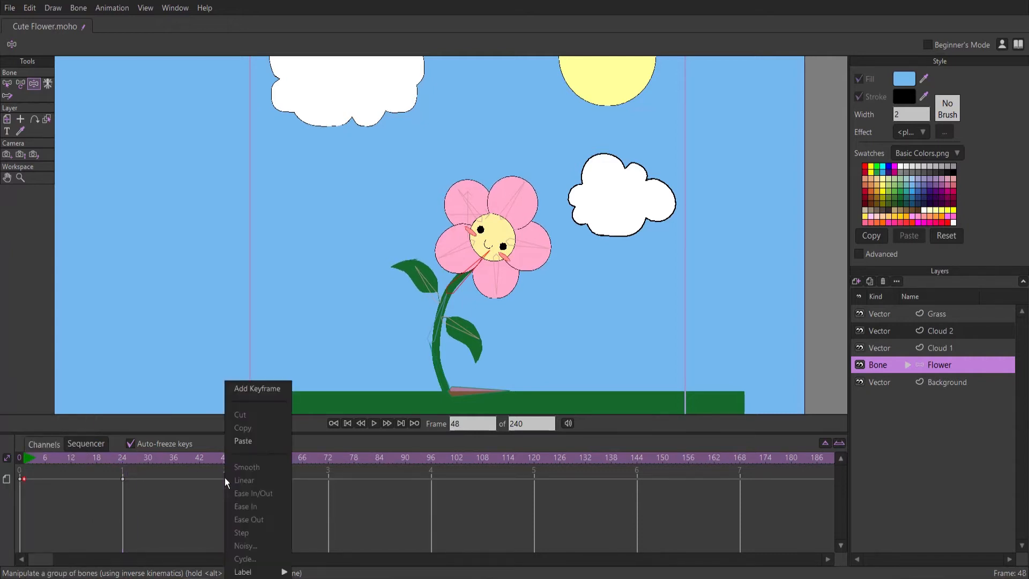
click(263, 442)
Step: Play the animation from frame 1 to check the flower's full sway through frame 48
click(25, 463)
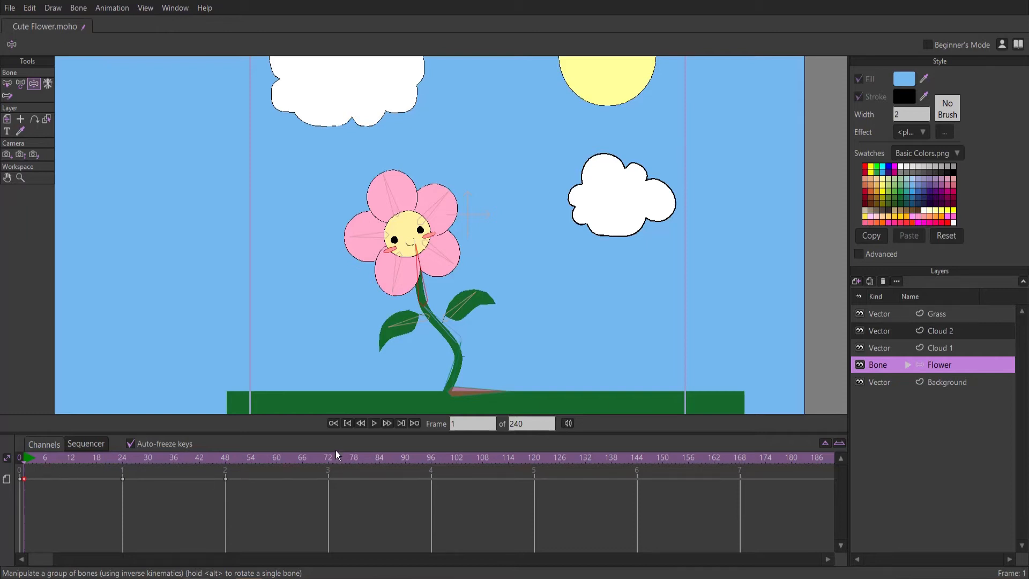
click(374, 423)
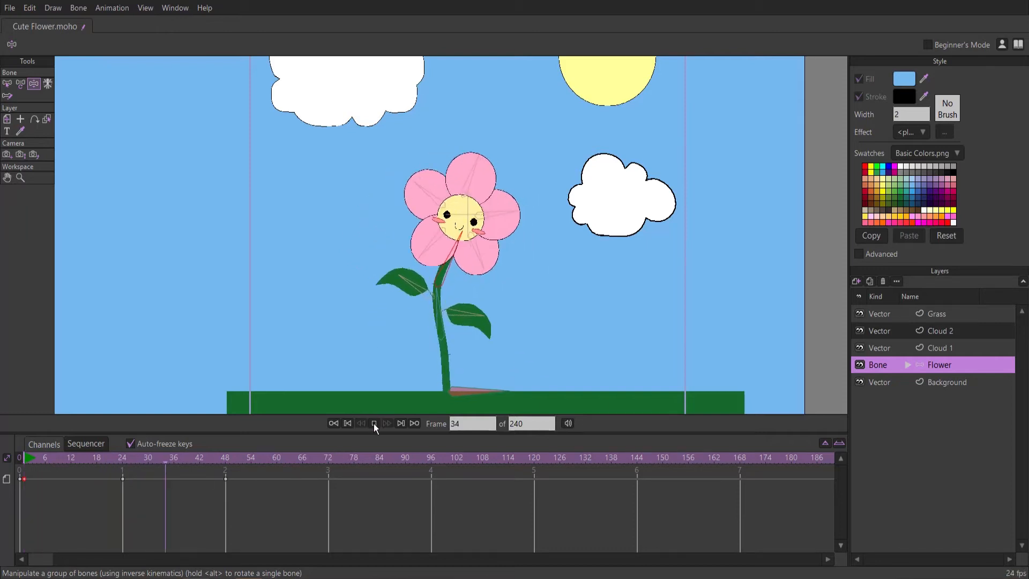
click(374, 424)
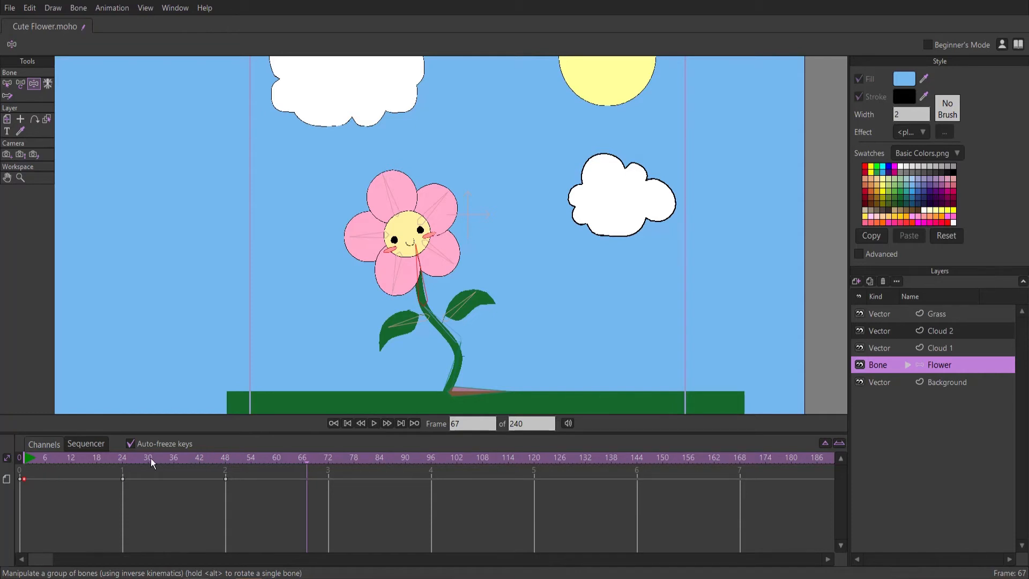
Step: Set the flower's frame 48 keyframe to Cycle interpolation back to absolute frame 1, and play the loop
click(225, 462)
click(226, 480)
right_click(225, 480)
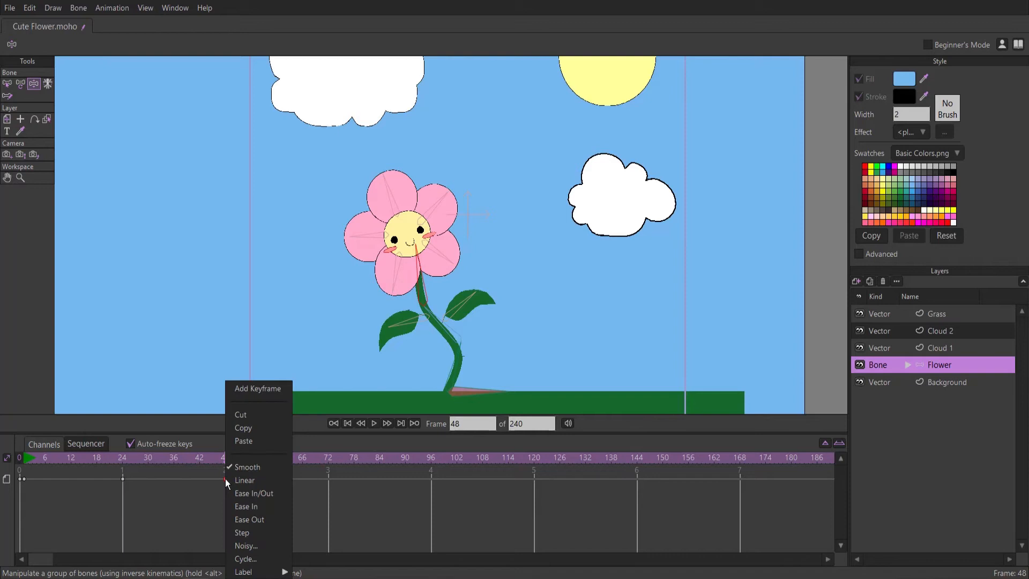
click(253, 559)
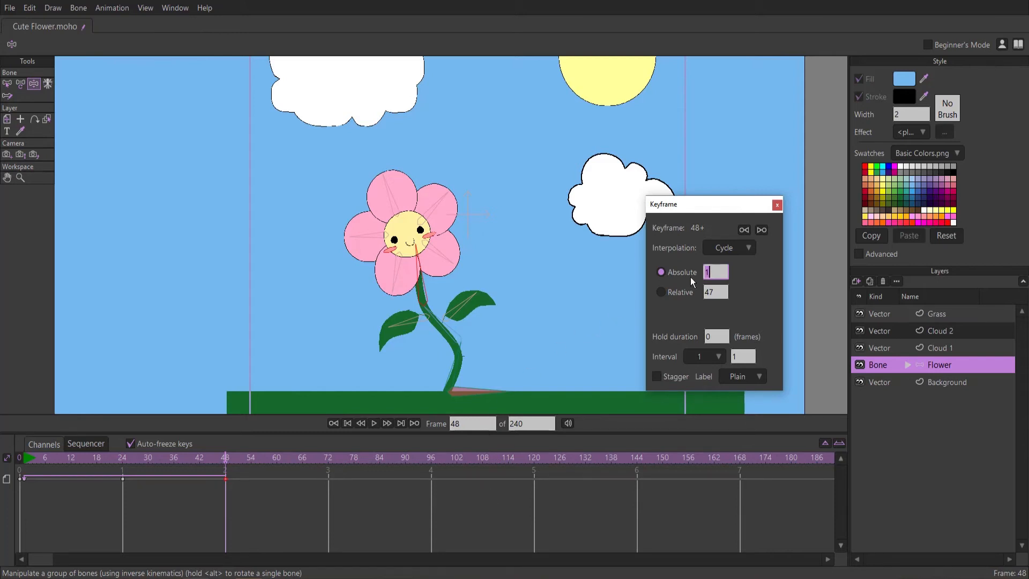
click(375, 423)
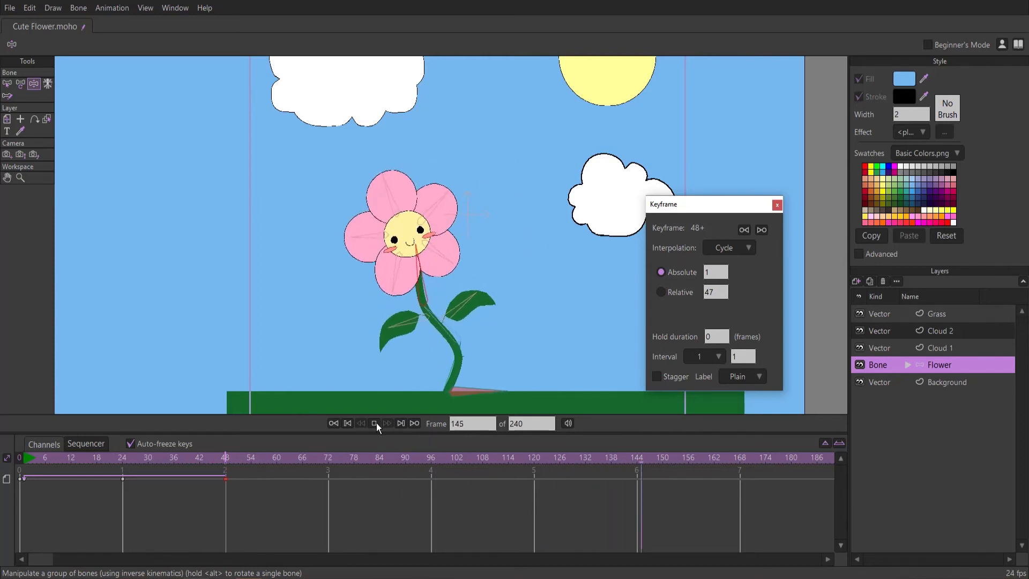
click(376, 423)
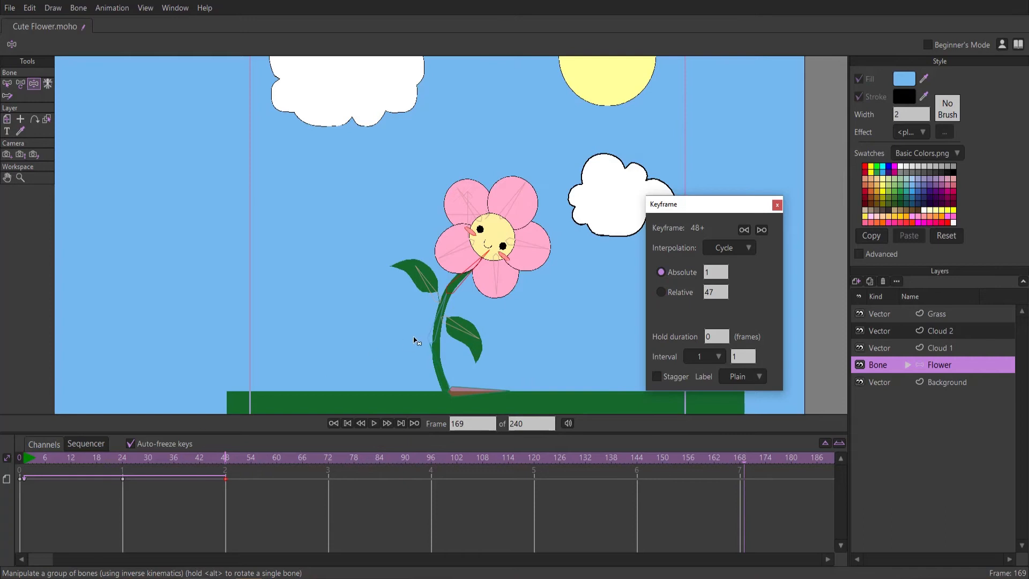
Step: At frame 168, move the Cloud 1 layer left to about X -0.90, outside the camera frame
scroll(414, 340, down, 2)
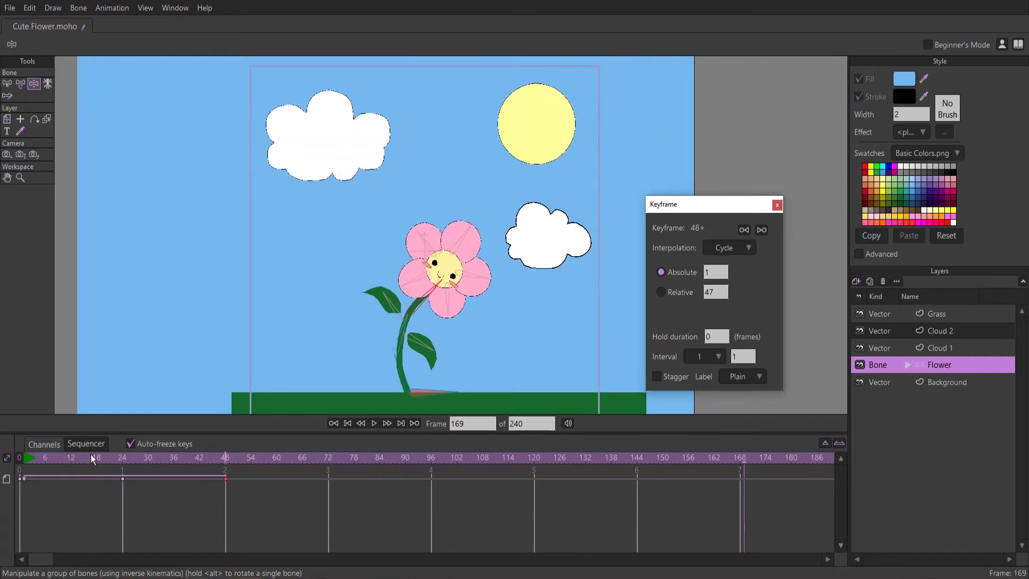
drag(91, 454, 37, 459)
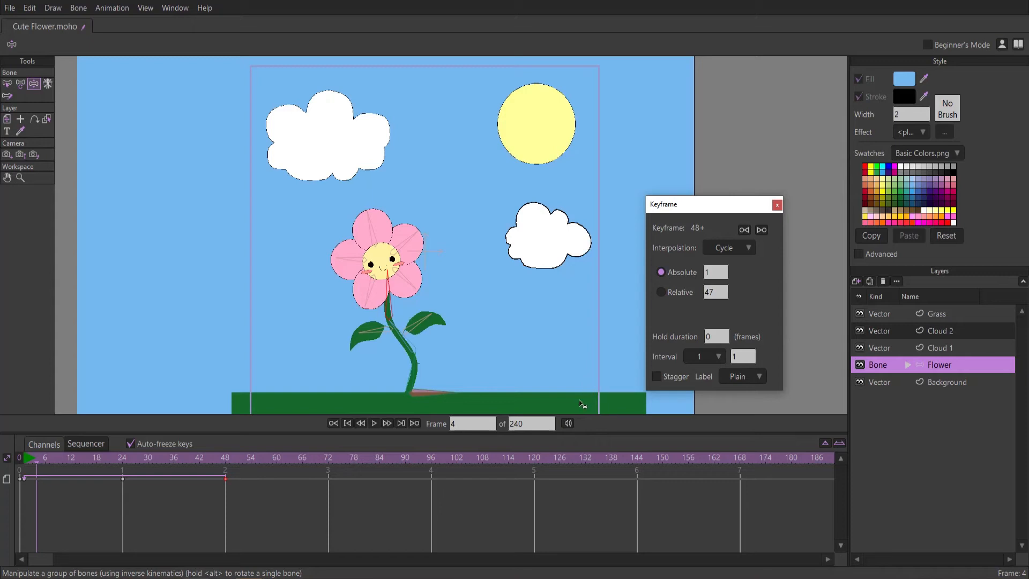
drag(33, 454, 26, 455)
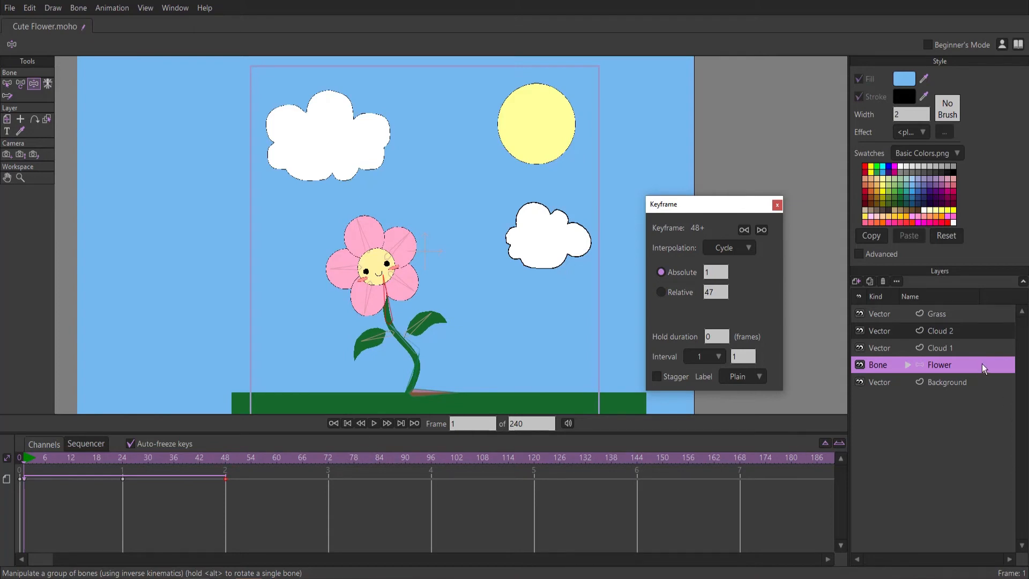
click(966, 349)
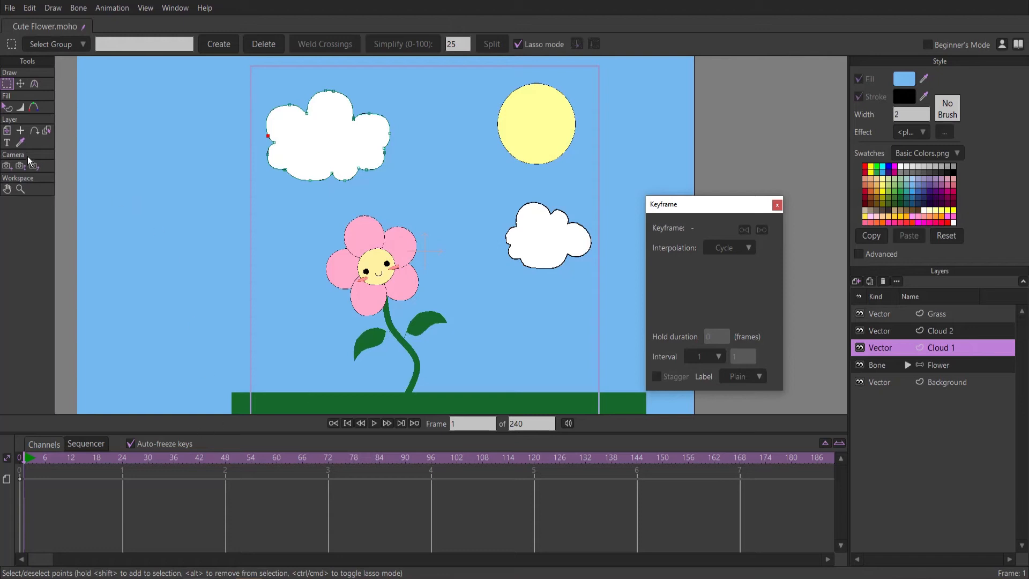
click(10, 135)
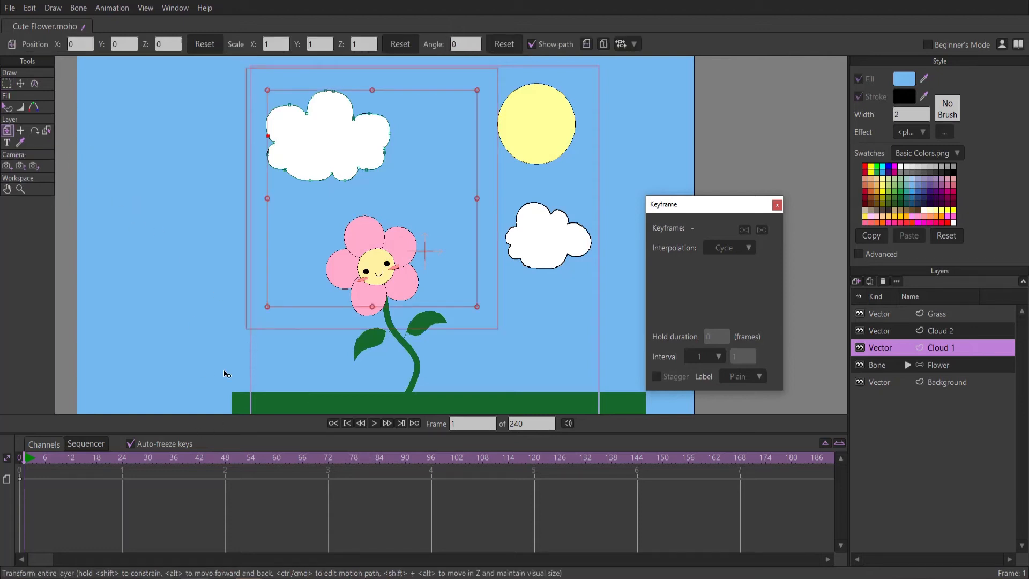
drag(52, 463, 739, 467)
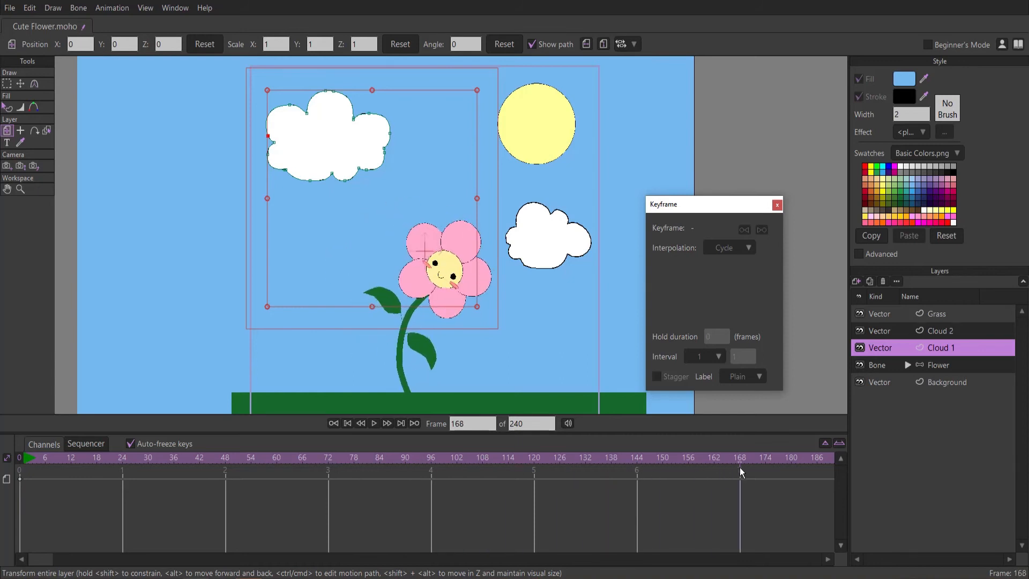
drag(355, 162, 199, 161)
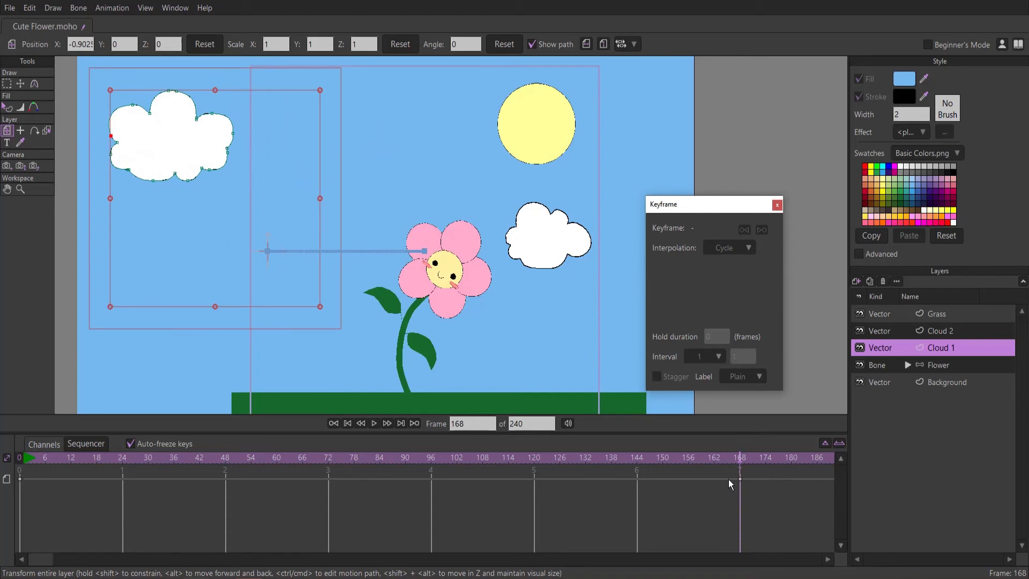
Step: Play the animation from frame 1 to check Cloud 1's drift across the sky
click(25, 466)
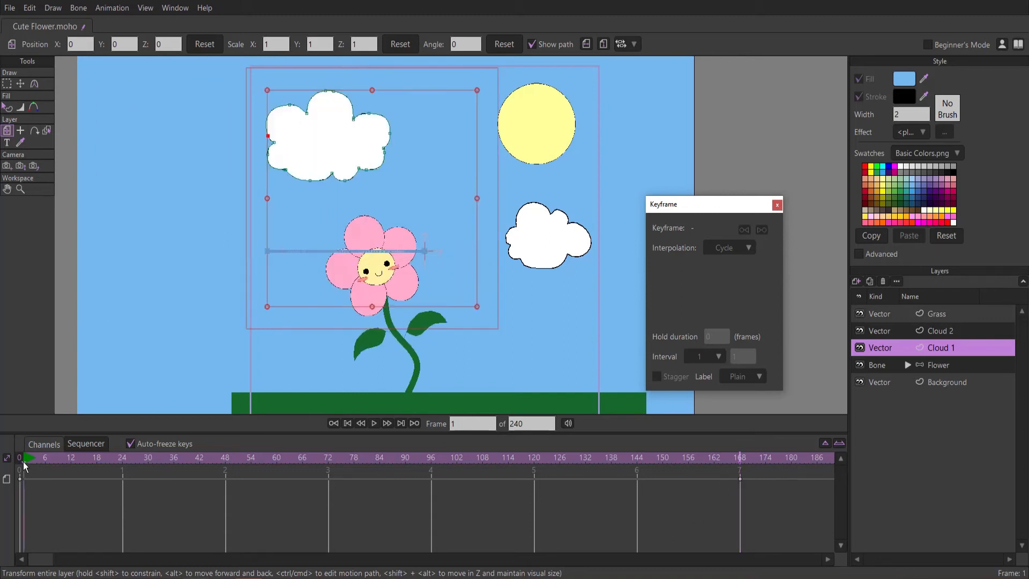
click(374, 422)
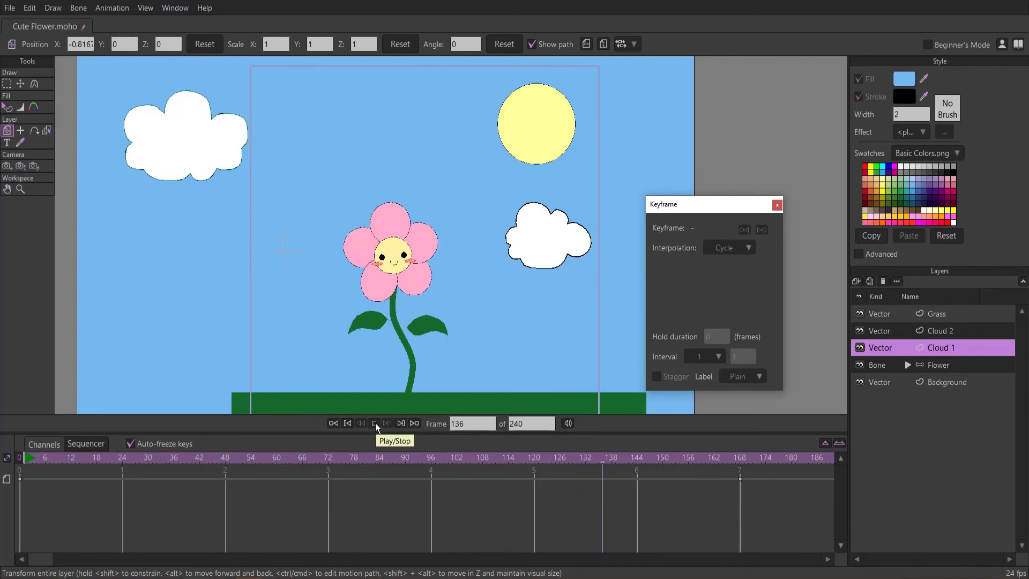
click(375, 423)
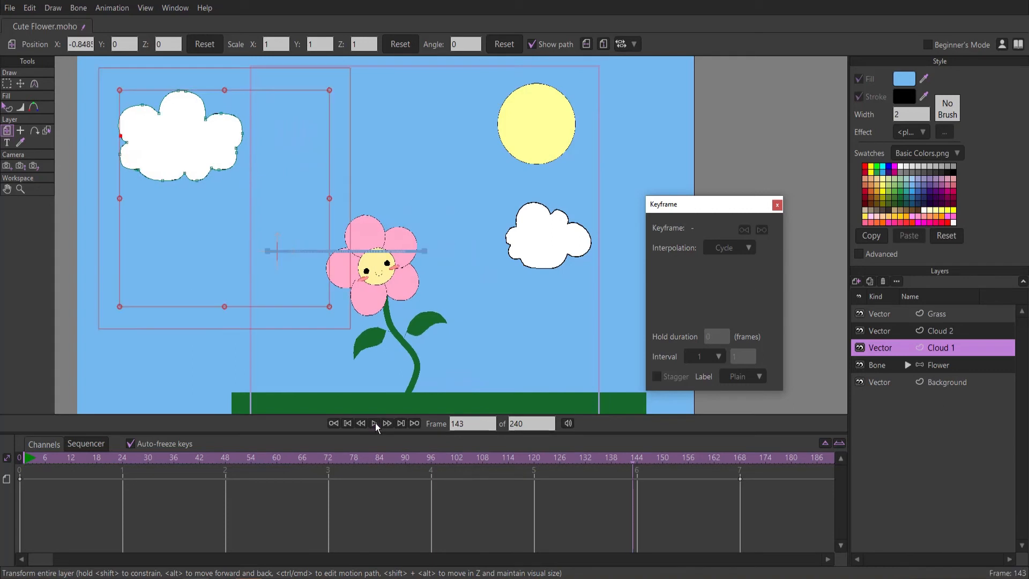
Step: At frame 192, move the Cloud 2 layer left across the scene, past the camera frame's left edge
click(950, 333)
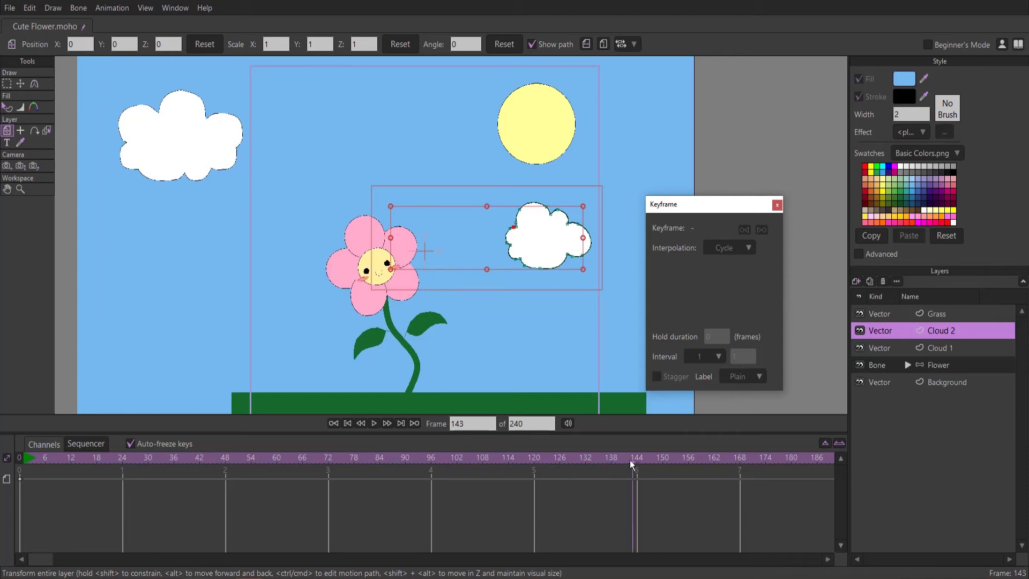
drag(633, 460, 598, 461)
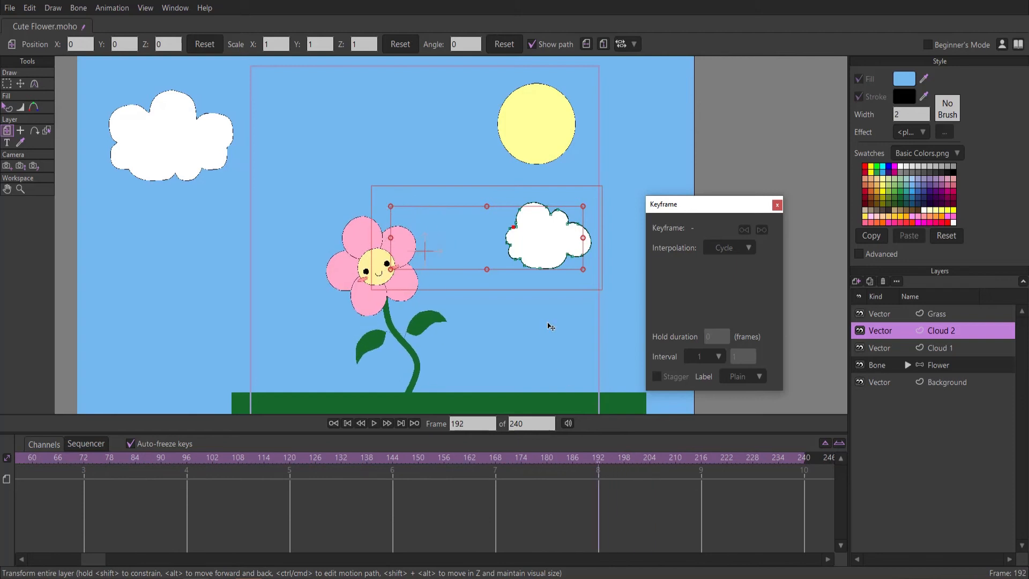
drag(542, 252, 193, 258)
Step: Play the animation from frame 1 to check how Cloud 2 passes the flower
drag(94, 561, 33, 562)
click(24, 458)
click(374, 422)
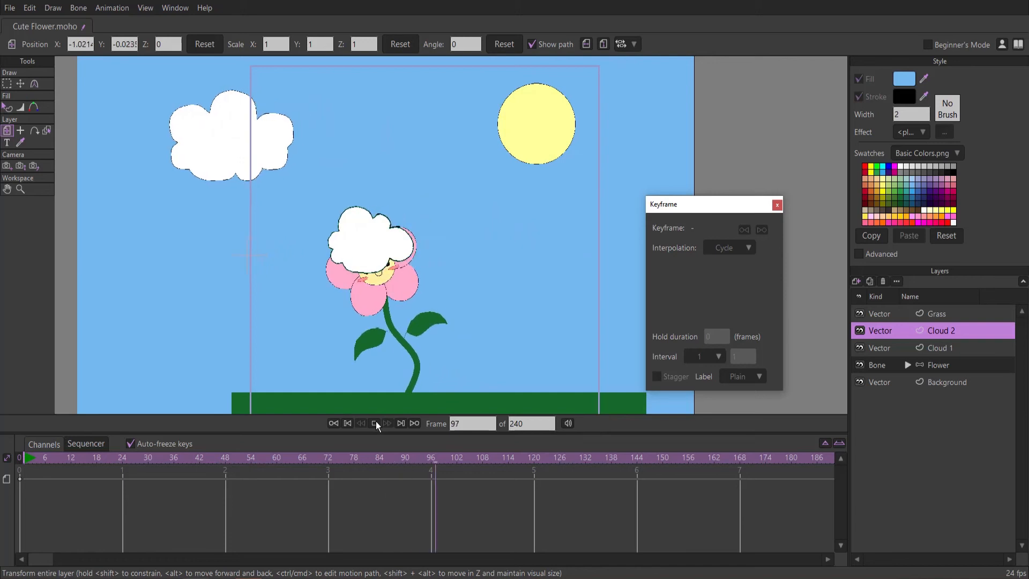
click(375, 423)
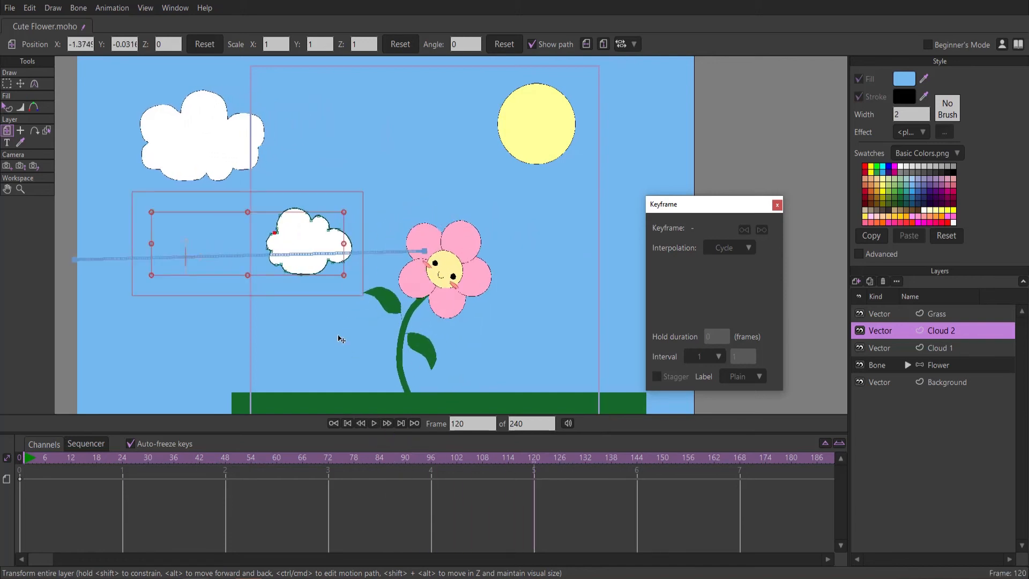
Step: At frame 80, where Cloud 2 overlaps the flower, reorder the Cloud 2 layer to sit between Flower and Background
drag(384, 458, 362, 461)
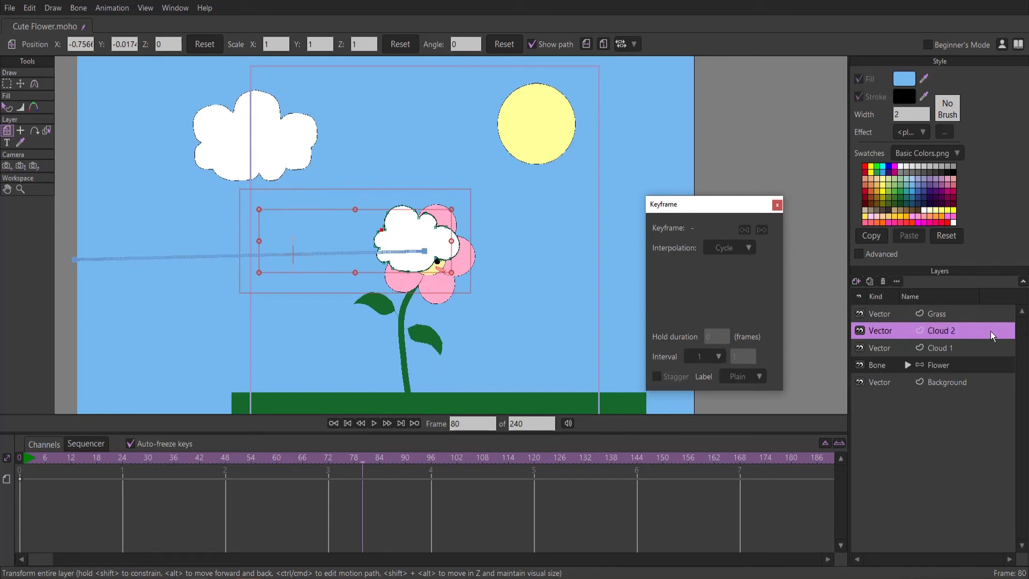
drag(964, 329, 967, 372)
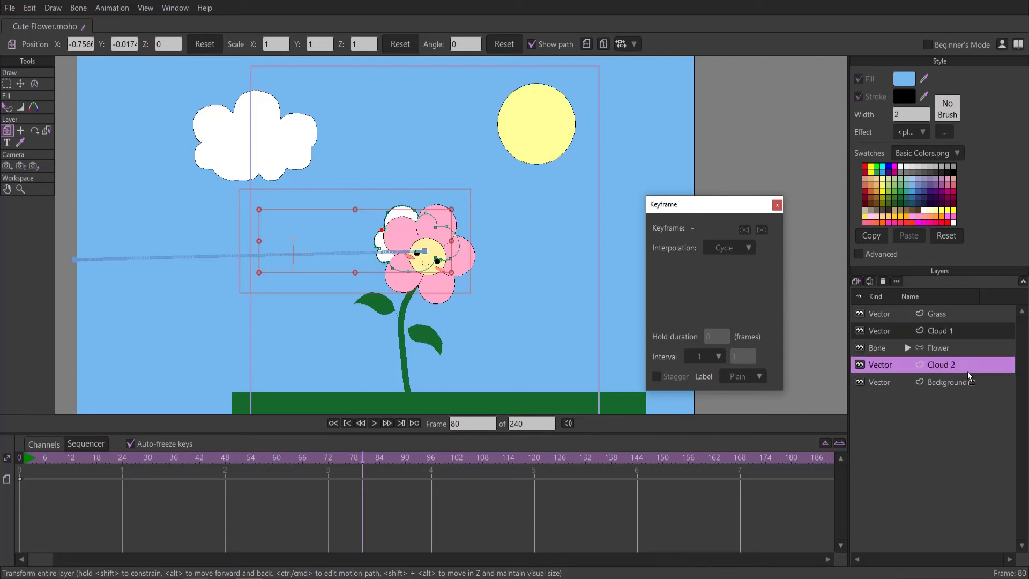
Step: Play the animation from near the start, at frame 6, to check that Cloud 2 passes behind the flower
click(45, 458)
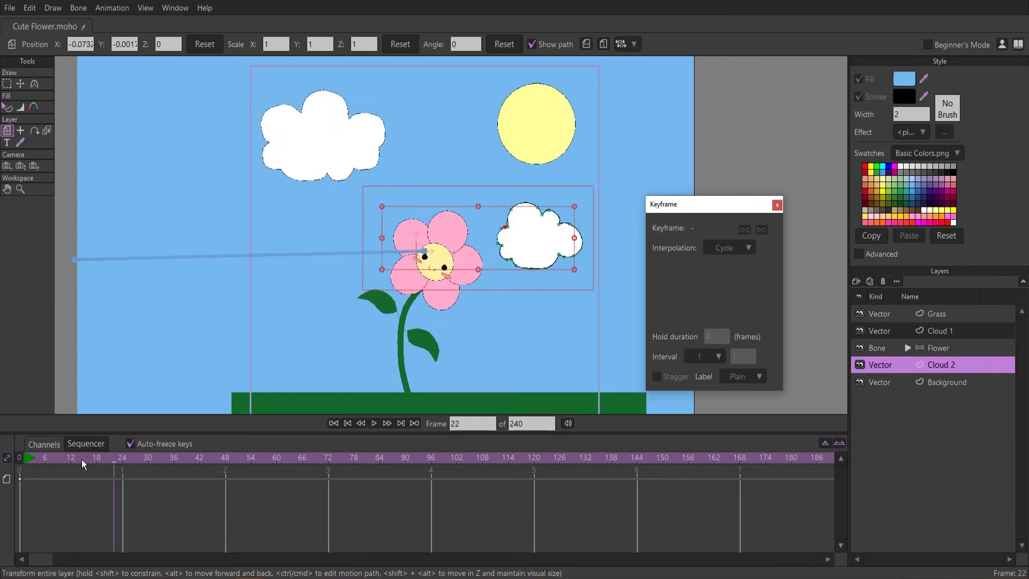
click(373, 423)
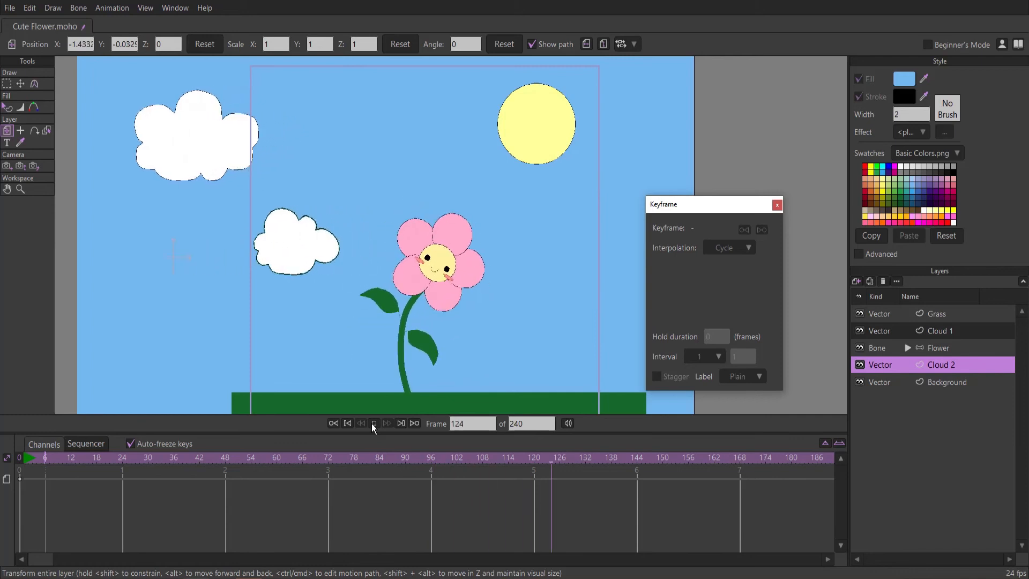
click(373, 423)
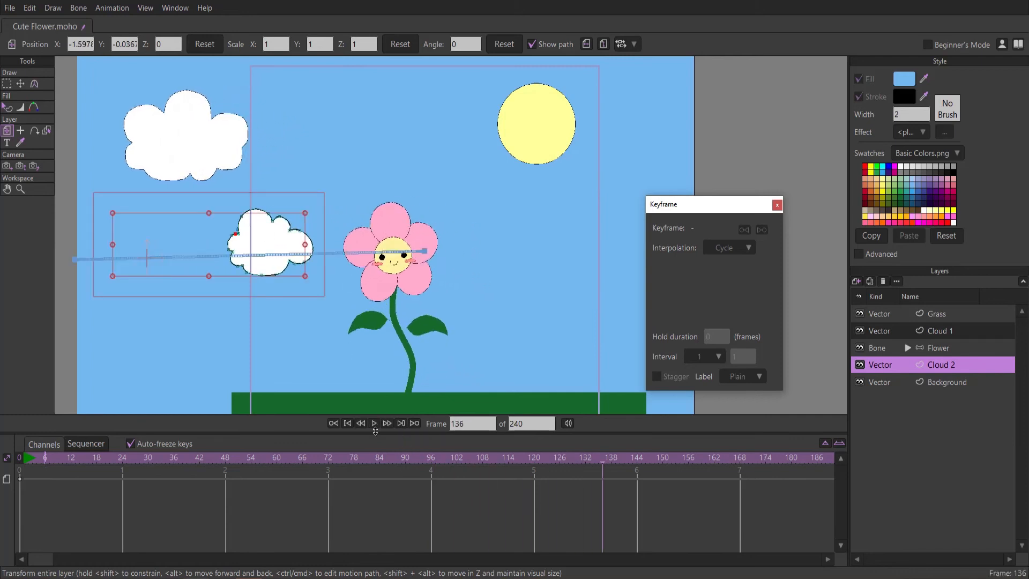
Step: Set up an animation export of frames 1 to 240 in Video format with the MP4 (H.264-AAC) preset
click(11, 8)
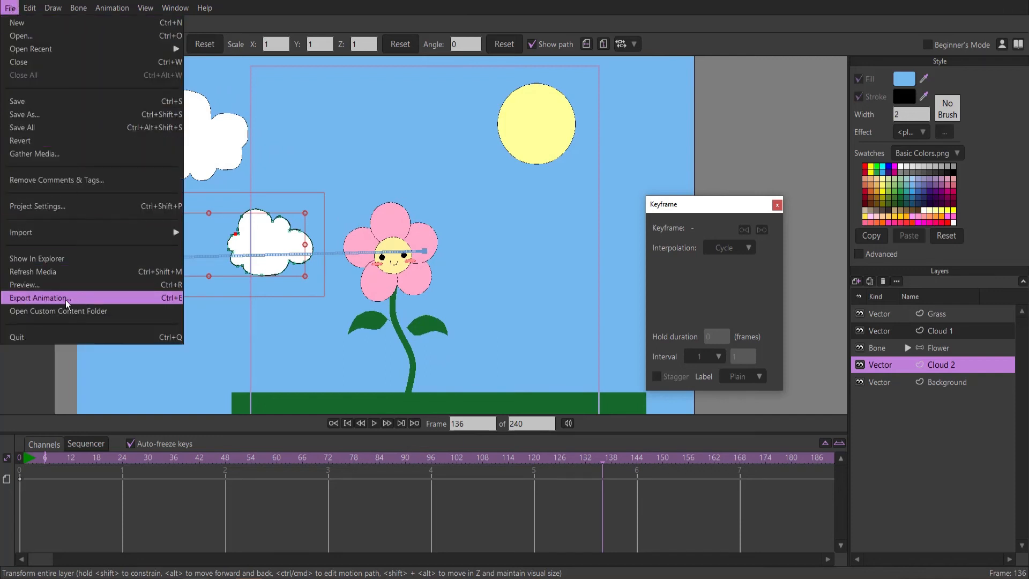
click(83, 298)
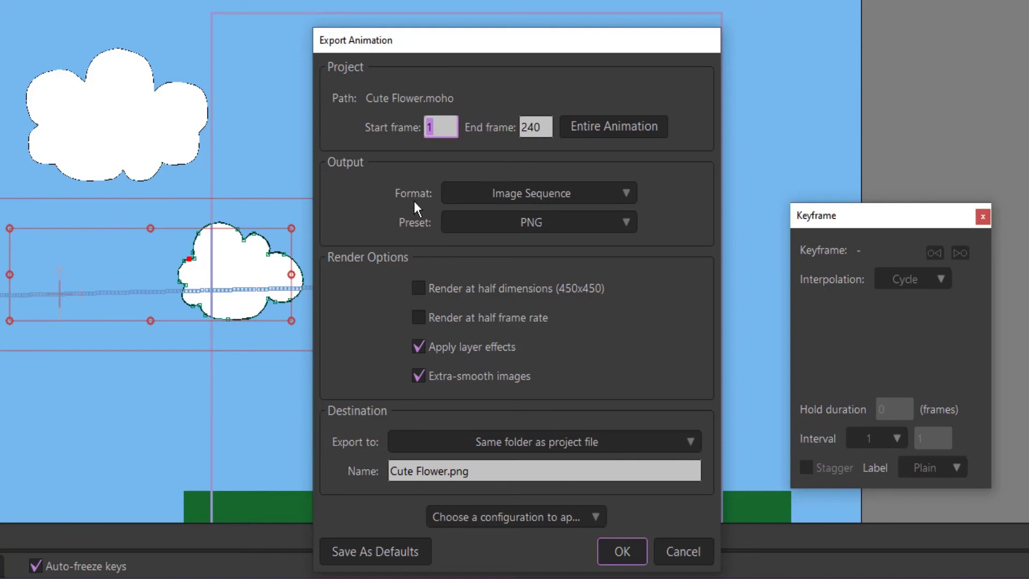
click(597, 193)
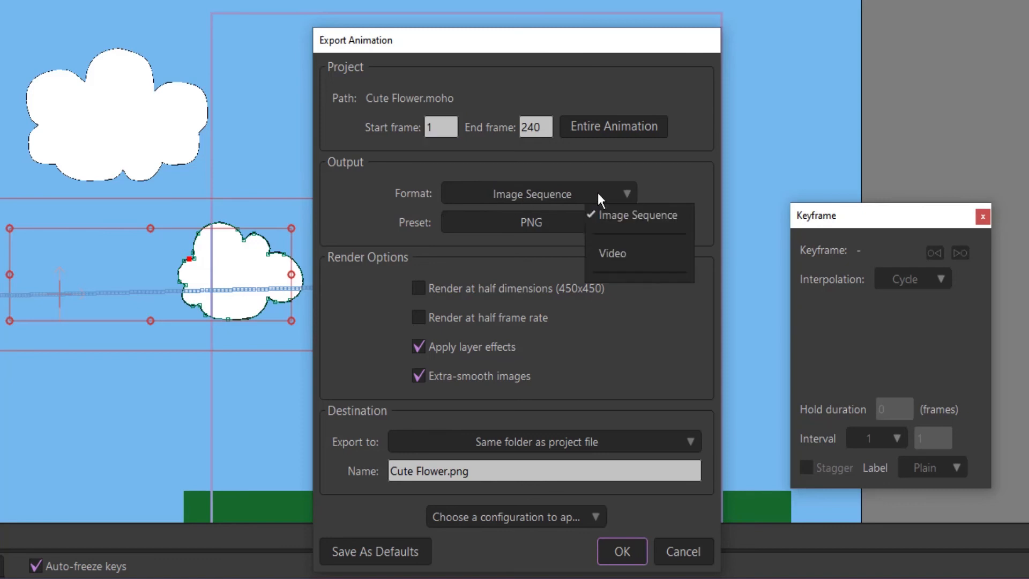
click(614, 253)
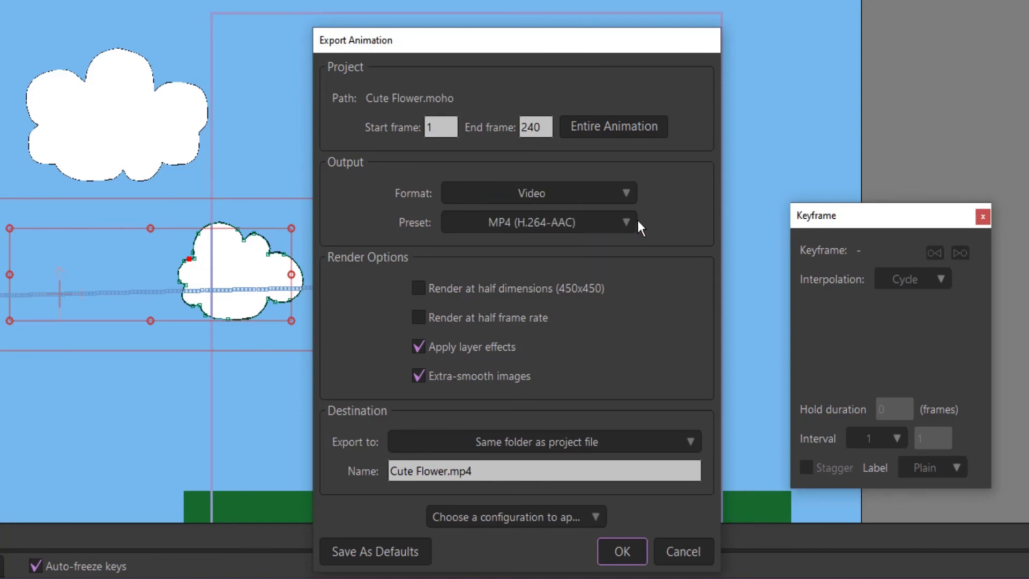
click(626, 223)
click(625, 220)
Step: Set the export destination to the Desktop folder, name the file Dancing Flower Animation, and run the export
click(579, 440)
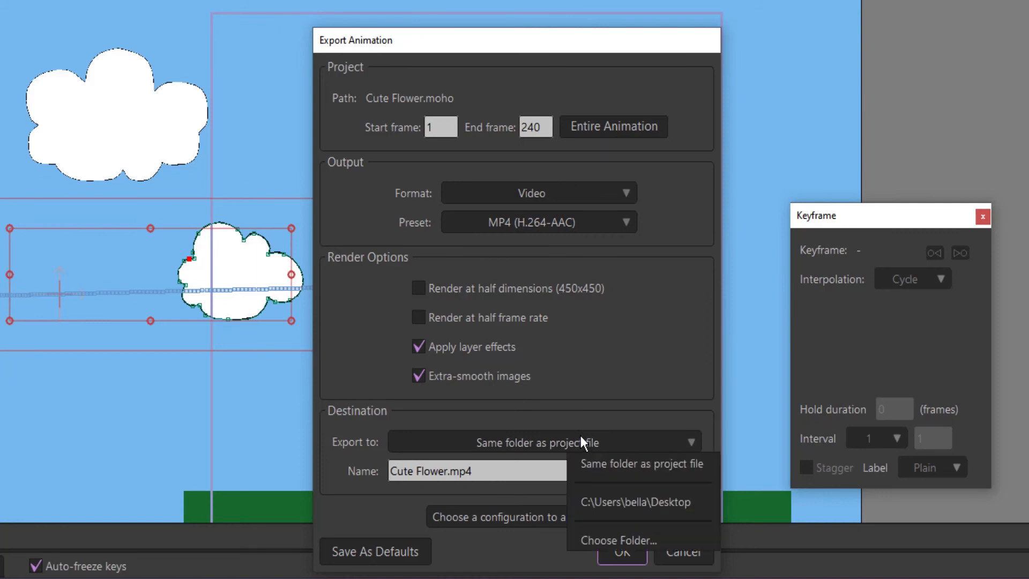
click(697, 506)
click(503, 471)
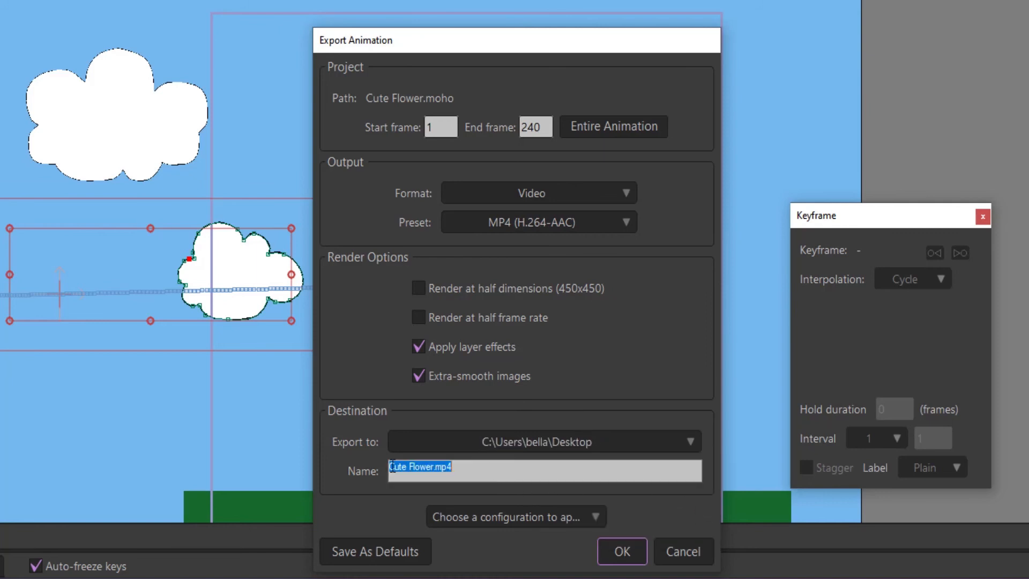
text(Dancing Flower )
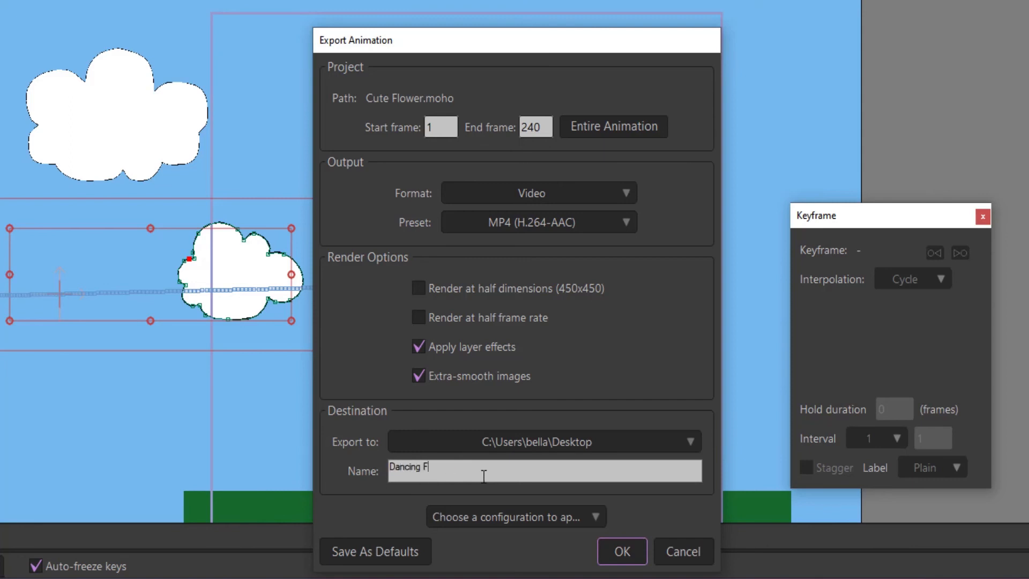
text(Animation)
click(622, 551)
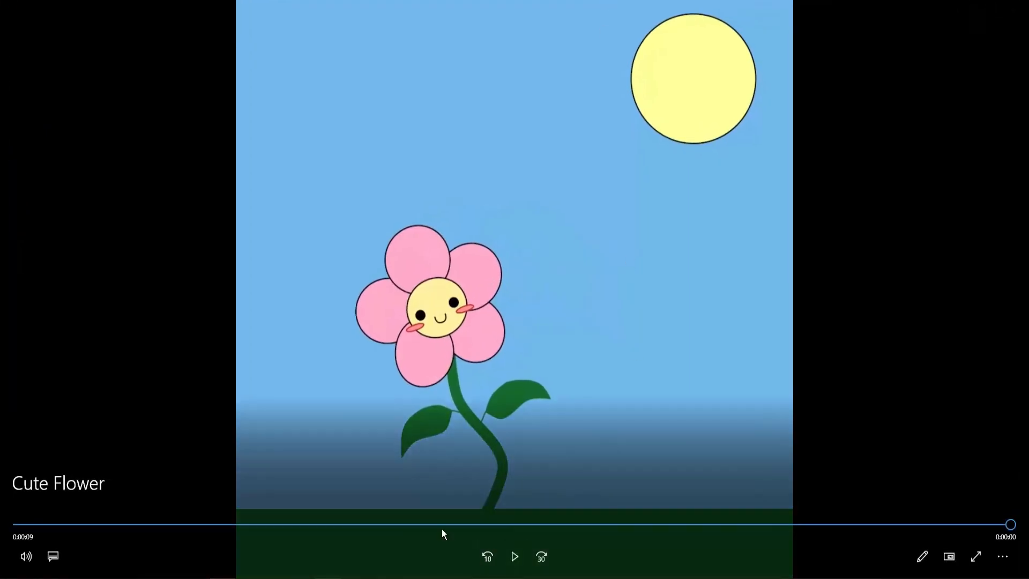
Step: Play the rendered flower video in the media player to review the finished animation
click(513, 556)
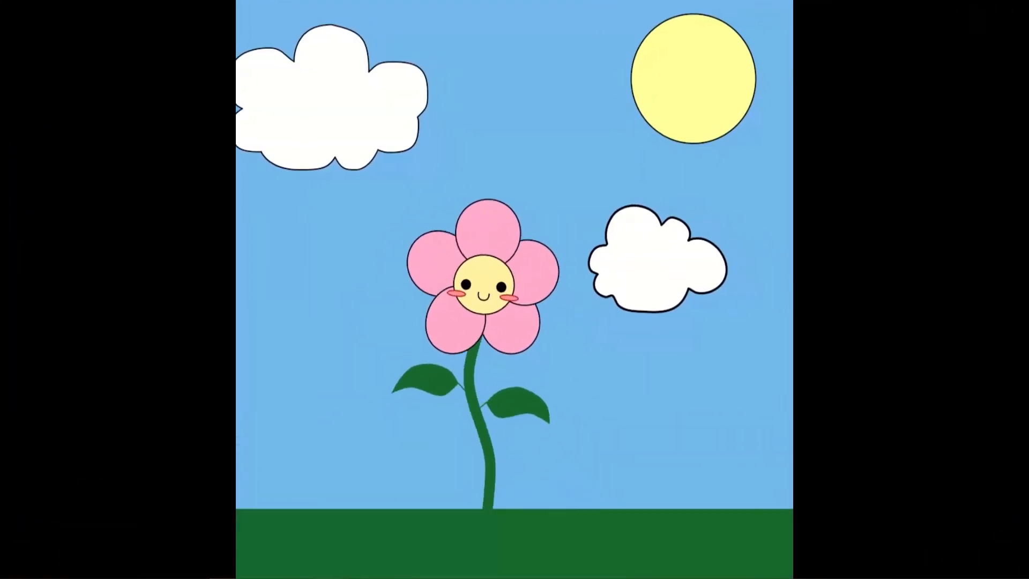